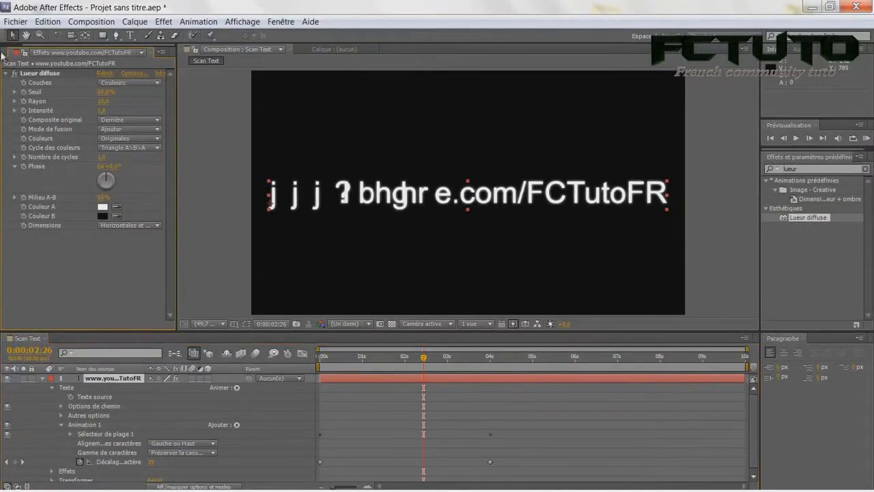
# Step: Create a new composition with the HDV/HDTV 720 29,97 preset and a duration of 0;00;10;00
pyautogui.click(9, 52)
pyautogui.click(92, 21)
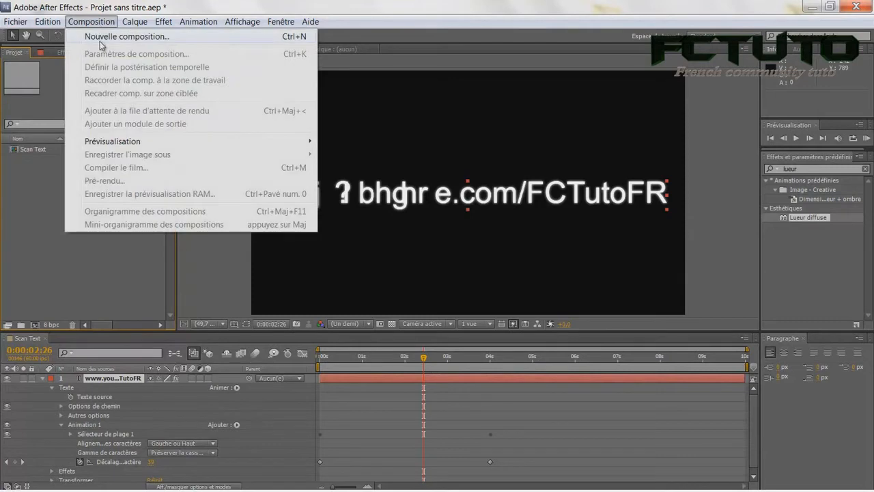
pyautogui.click(101, 38)
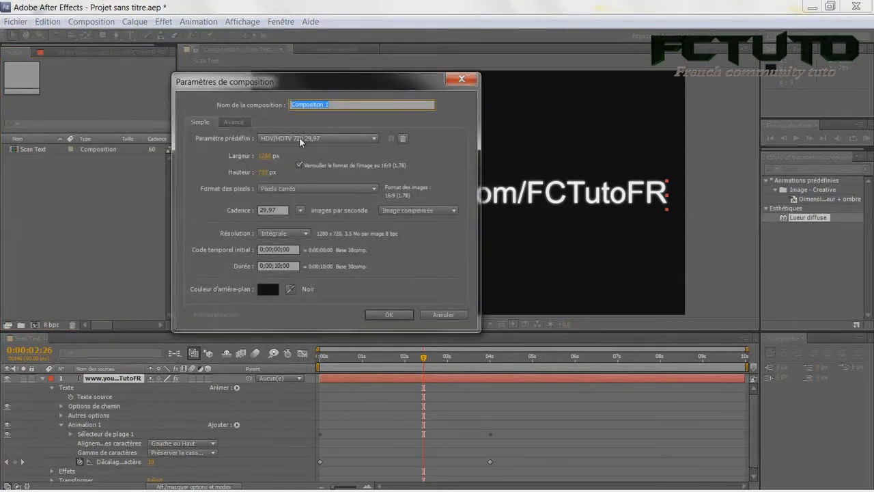
pyautogui.click(301, 141)
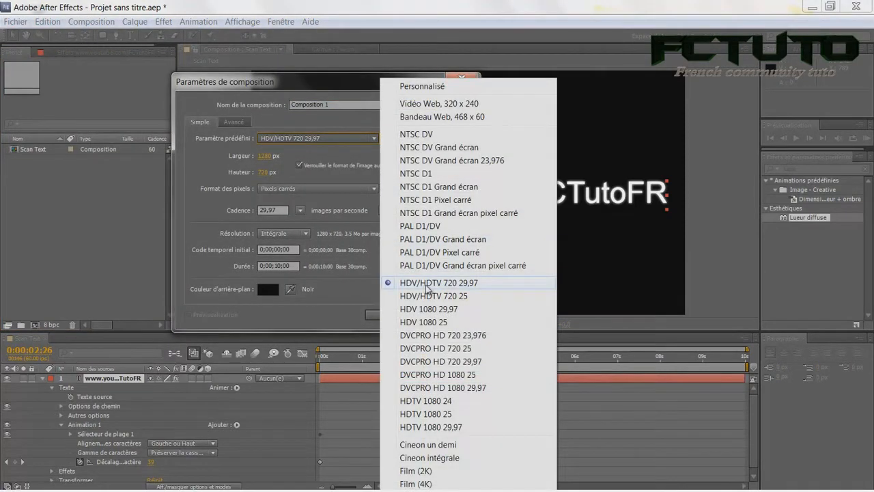
pyautogui.click(428, 285)
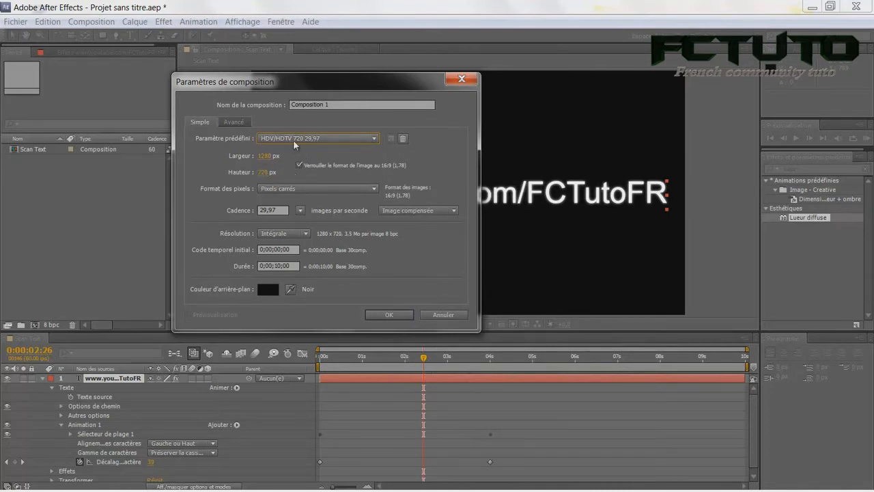
pyautogui.click(282, 209)
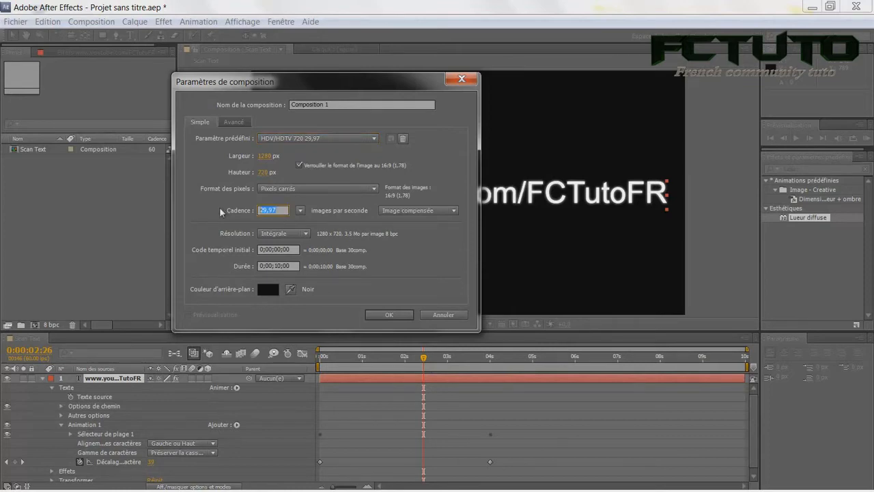
pyautogui.click(297, 267)
pyautogui.click(386, 315)
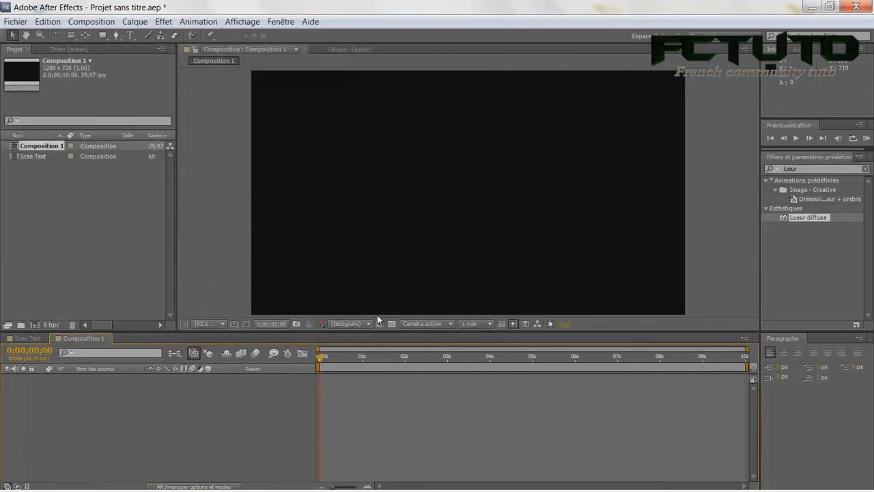
pyautogui.click(134, 21)
pyautogui.moveTo(347, 37)
pyautogui.click(380, 38)
pyautogui.write('www.youtube.com/')
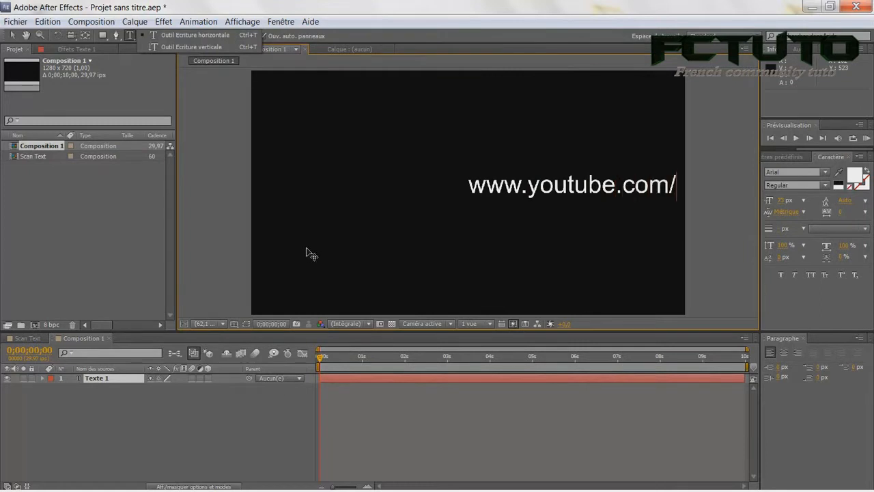
pyautogui.press('capslock')
pyautogui.write('F')
pyautogui.write('o')
pyautogui.press('capslock')
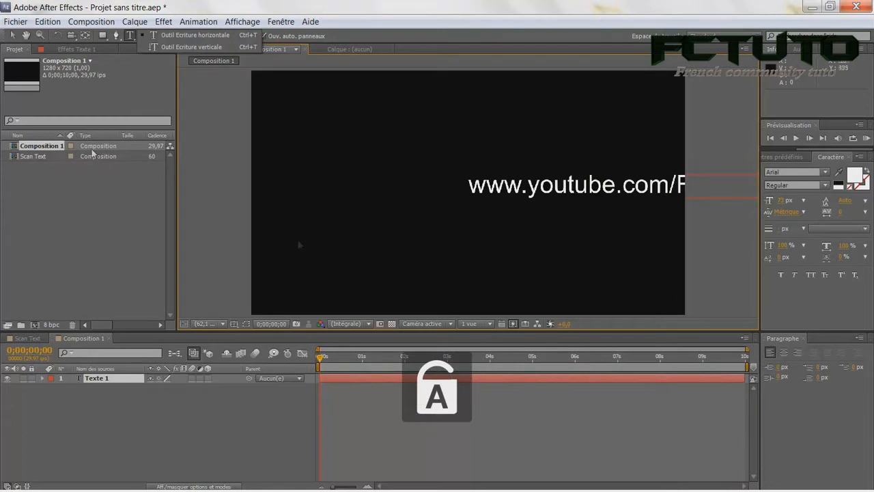
# Step: Centre the text in the frame and enlarge it to span nearly the full composition width, using Scan Text as reference
pyautogui.click(13, 35)
pyautogui.moveTo(504, 183); pyautogui.dragTo(341, 193)
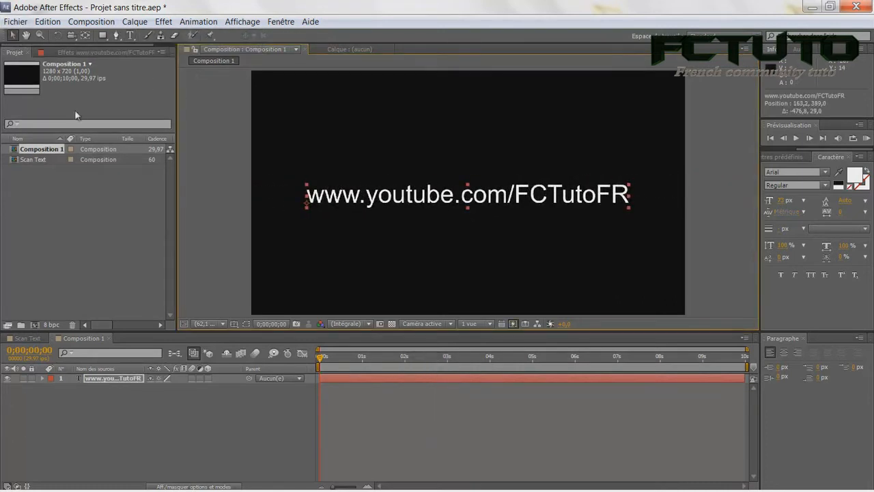
pyautogui.click(41, 340)
pyautogui.click(68, 340)
pyautogui.moveTo(628, 205); pyautogui.dragTo(699, 217)
pyautogui.moveTo(624, 188); pyautogui.dragTo(600, 195)
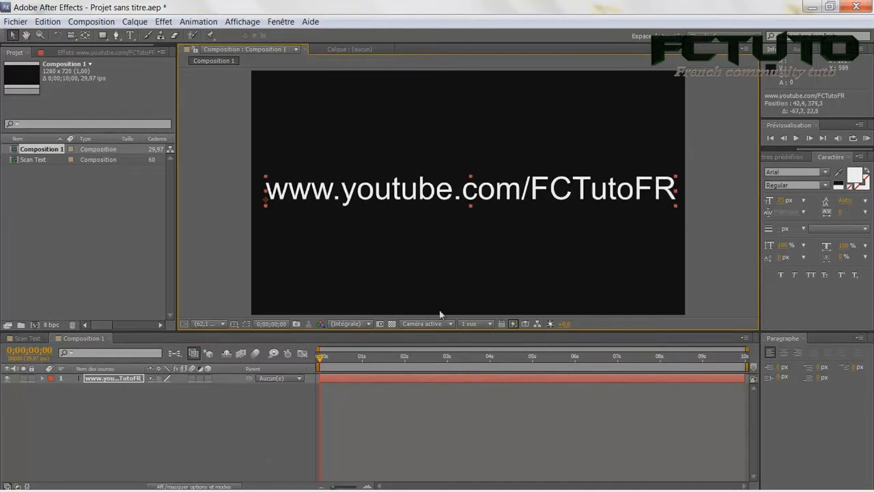
pyautogui.click(233, 433)
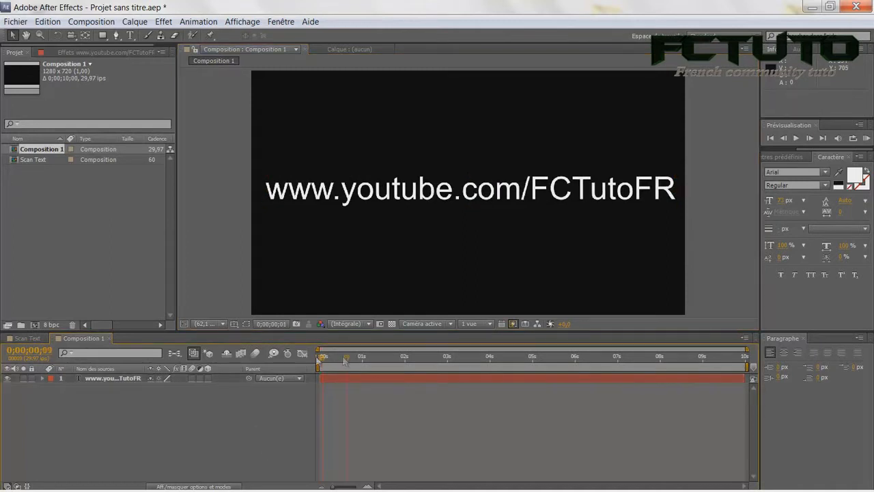
# Step: Add a character offset (Décalage de caractères) animator to the text layer
pyautogui.click(42, 378)
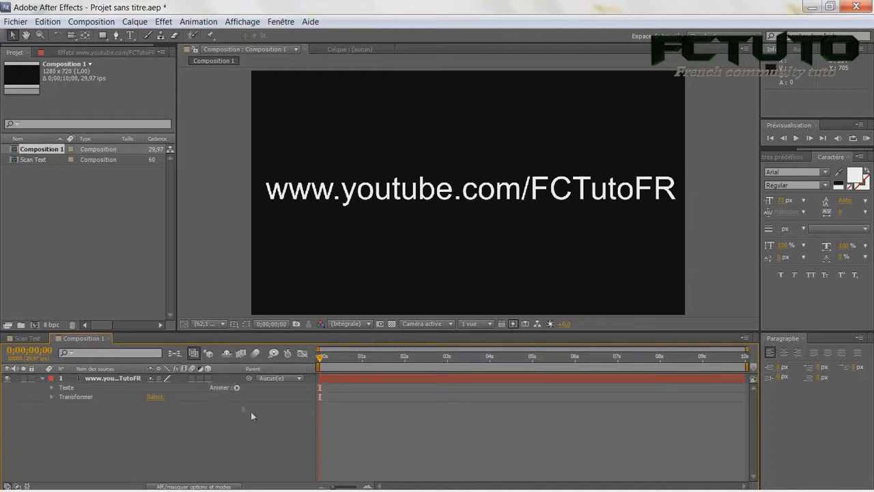
pyautogui.click(236, 388)
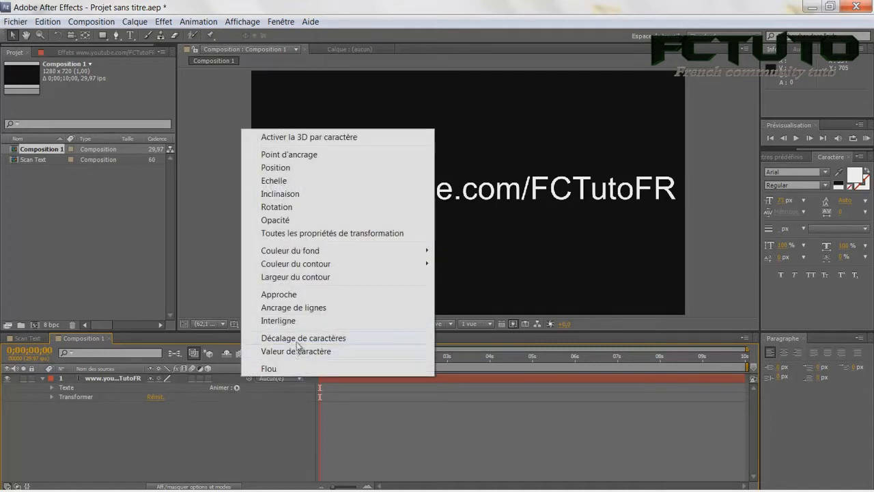
pyautogui.click(312, 340)
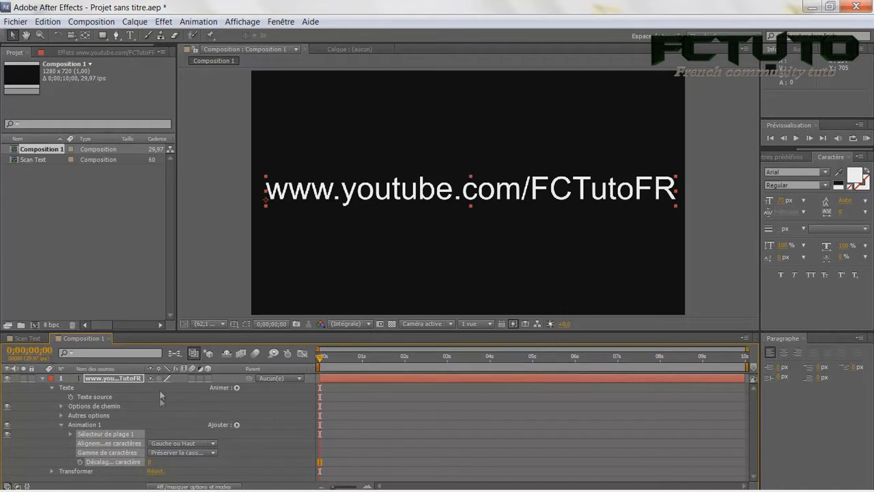
# Step: Keyframe the character offset at the start of the timeline with a value of 150
pyautogui.moveTo(109, 464)
pyautogui.mouseDown()
pyautogui.moveTo(92, 459)
pyautogui.moveTo(102, 463)
pyautogui.mouseUp()
pyautogui.click(80, 463)
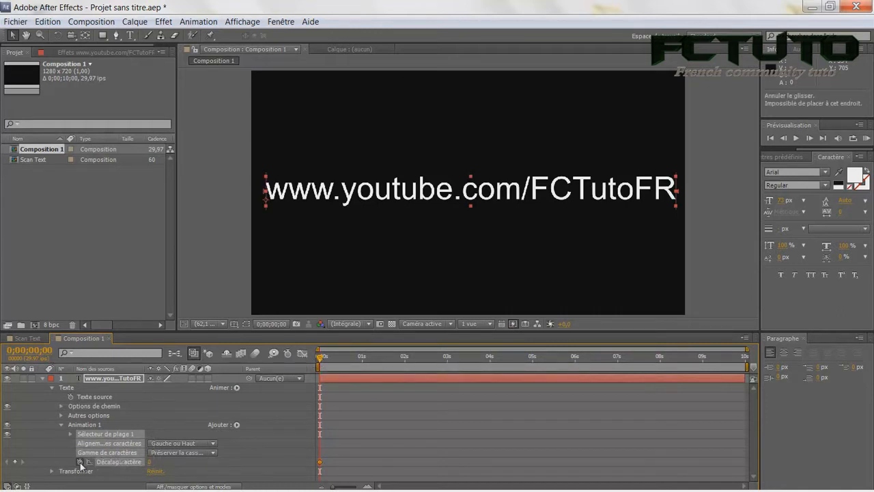
pyautogui.click(149, 463)
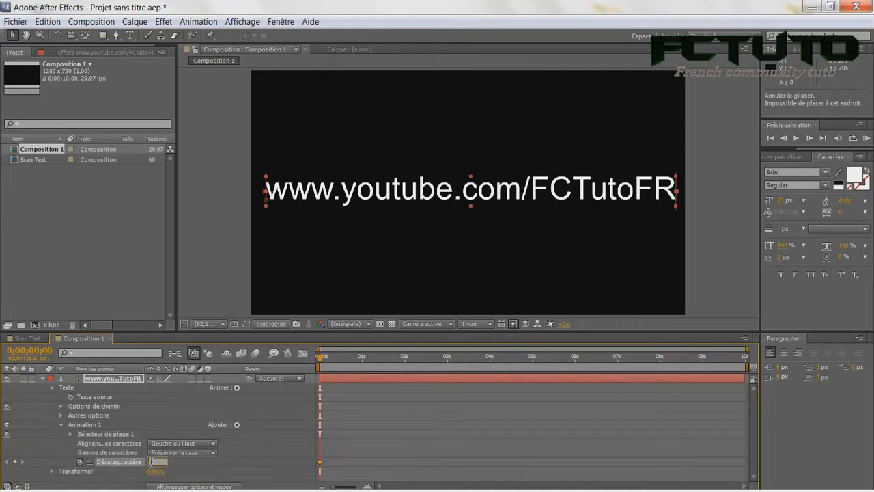
pyautogui.write('150')
pyautogui.press('Return')
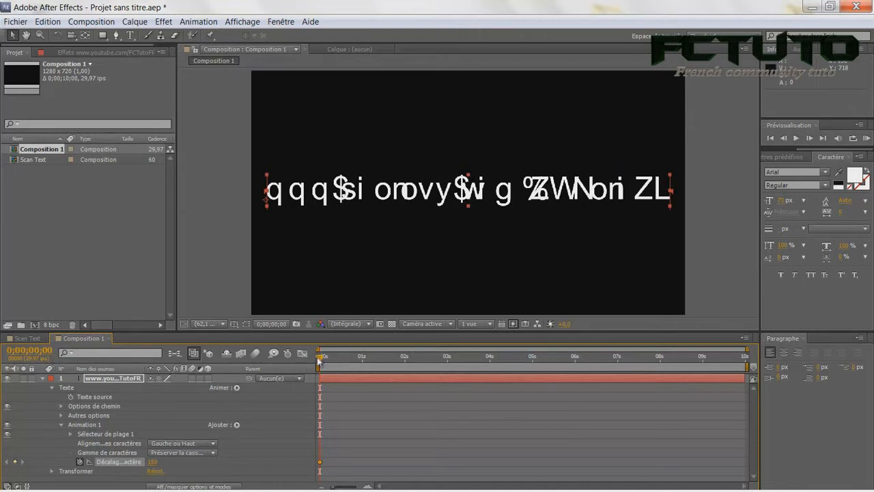
# Step: Add a character offset keyframe with a value of 0 at 0;00;05;00
pyautogui.moveTo(318, 360); pyautogui.dragTo(483, 356)
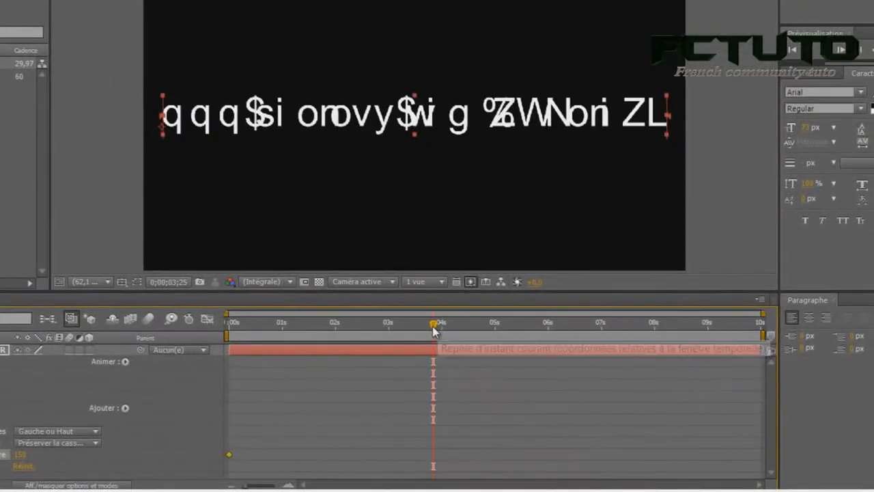
pyautogui.moveTo(483, 357); pyautogui.dragTo(589, 362)
pyautogui.moveTo(566, 328); pyautogui.dragTo(497, 323)
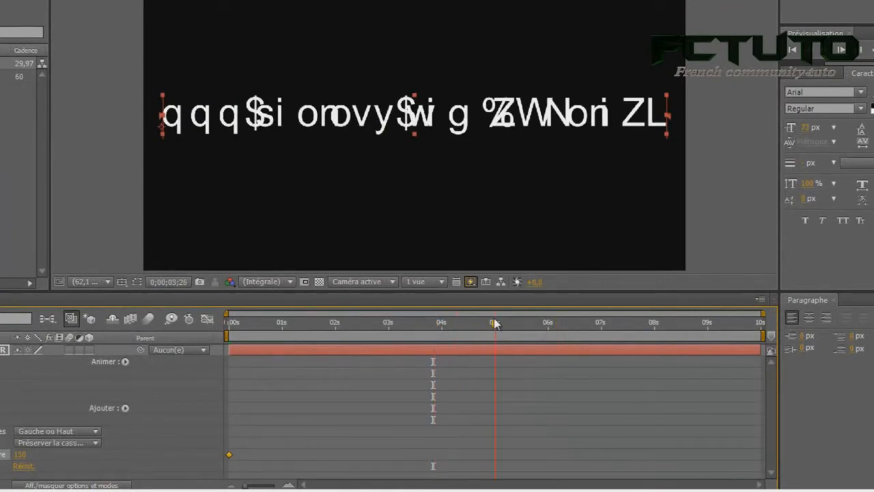
pyautogui.click(23, 454)
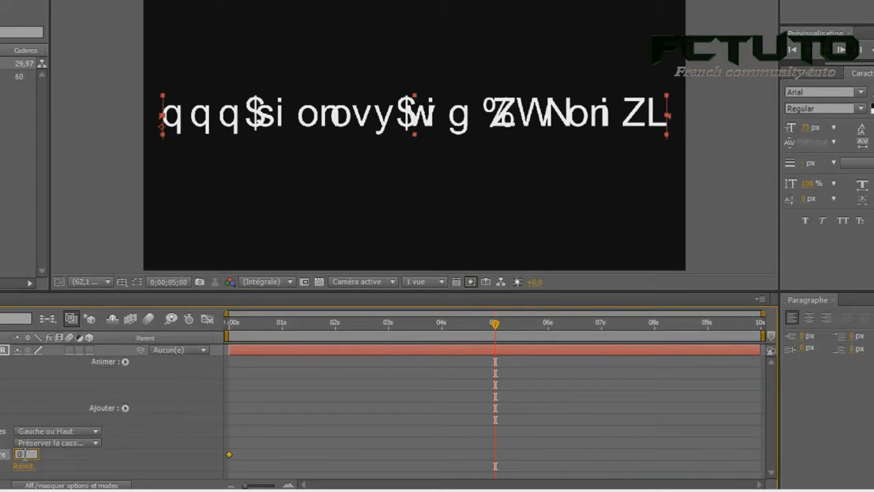
pyautogui.press('Return')
# Step: Preview the character offset animation by scrubbing and stepping frame by frame around the five-second keyframe
pyautogui.moveTo(370, 339); pyautogui.dragTo(490, 334)
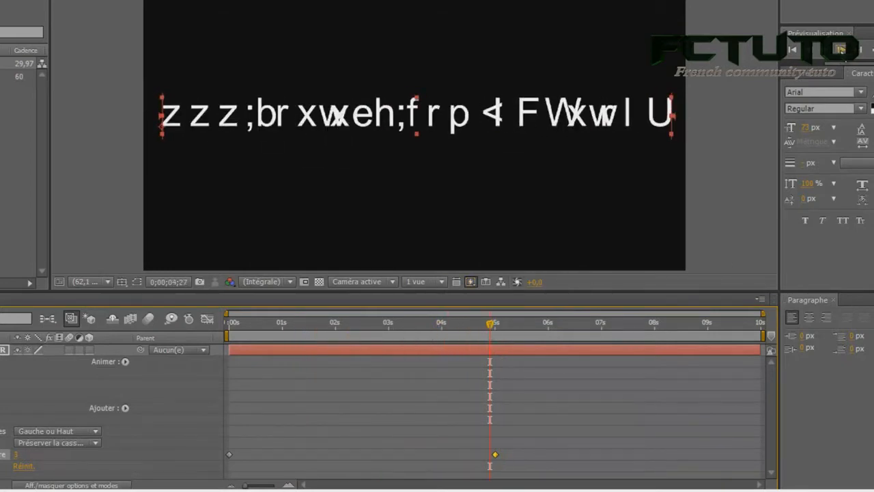
pyautogui.click(840, 49)
pyautogui.click(841, 49)
pyautogui.click(841, 49)
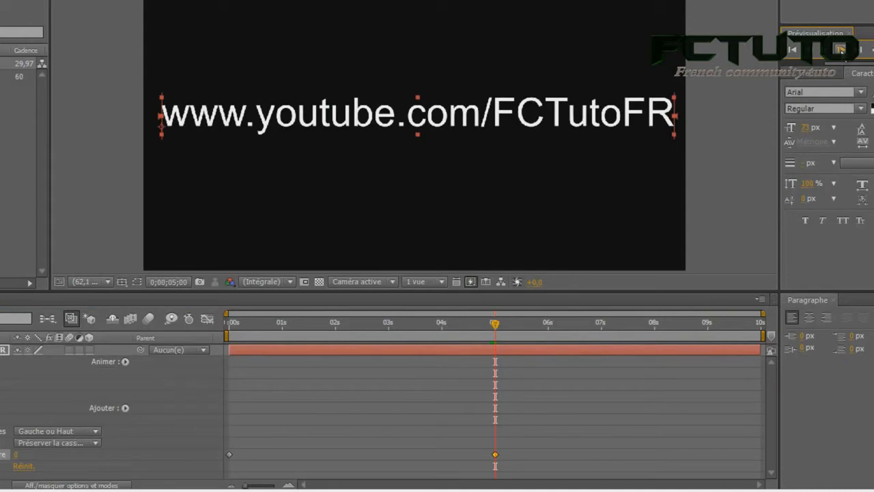
pyautogui.click(812, 50)
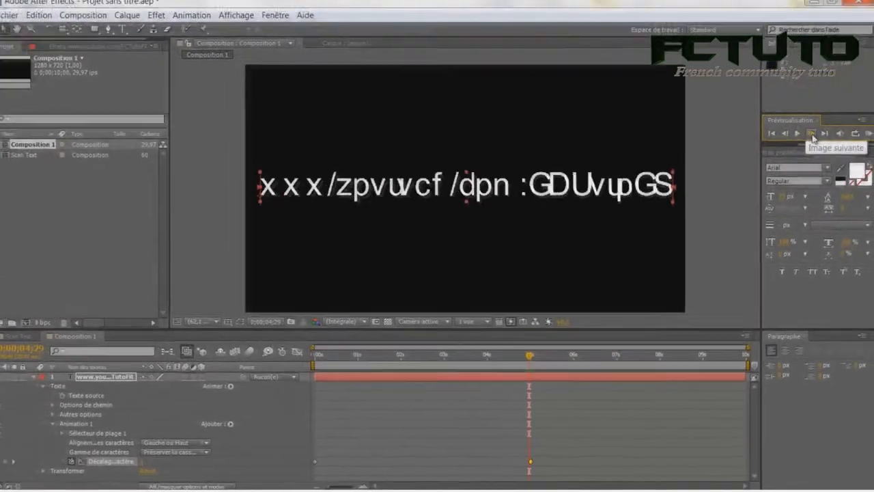
pyautogui.click(841, 49)
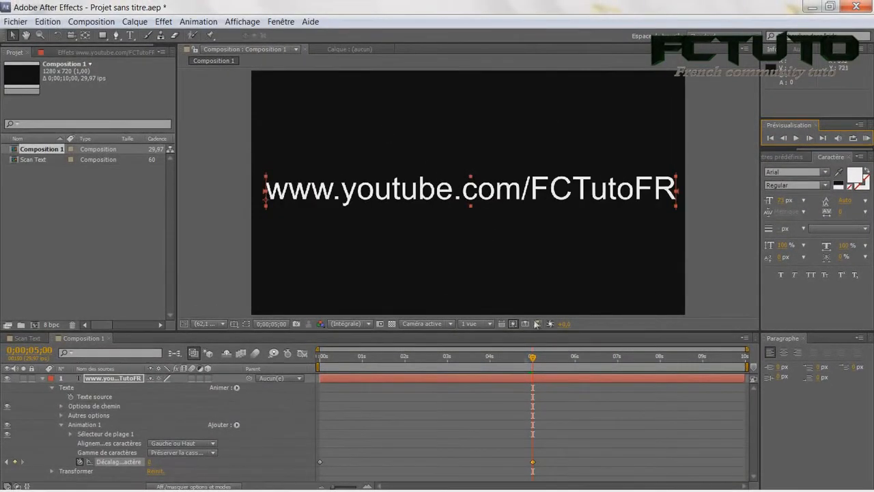
pyautogui.moveTo(532, 360); pyautogui.dragTo(426, 358)
# Step: Examine how the letters resolve over time in the finished Scan Text composition
pyautogui.click(26, 338)
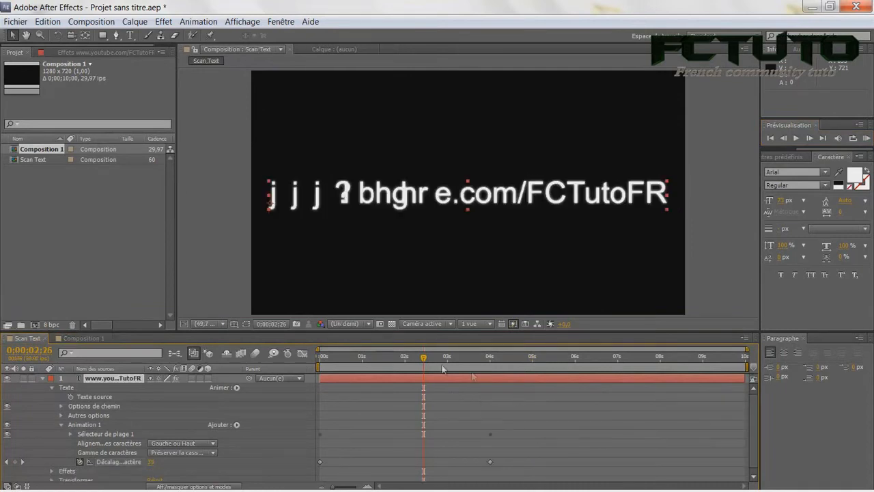
pyautogui.moveTo(424, 360); pyautogui.dragTo(458, 358)
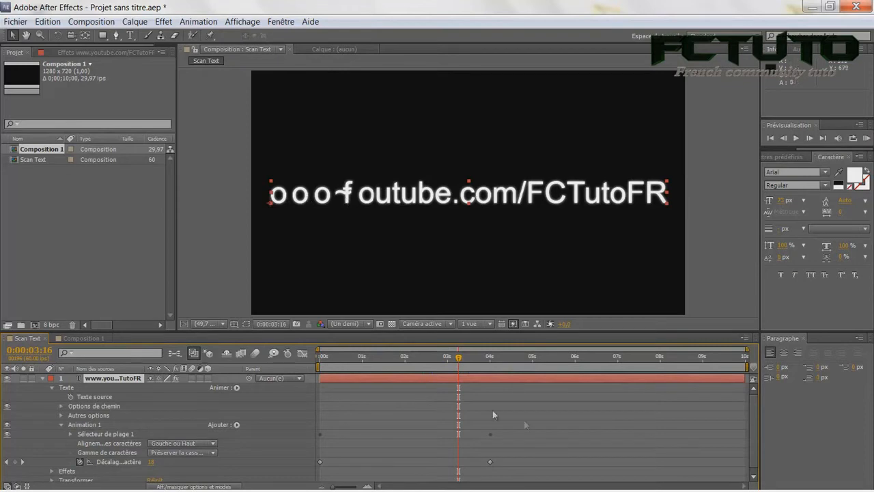
pyautogui.moveTo(494, 359); pyautogui.dragTo(339, 370)
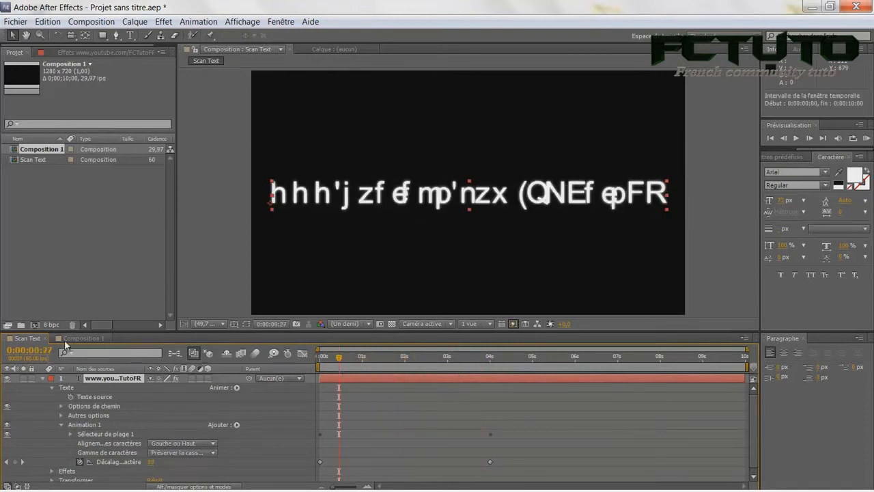
# Step: In Composition 1, keyframe the range selector's end value (Fin) at 100% at the start of the timeline
pyautogui.click(81, 338)
pyautogui.click(91, 435)
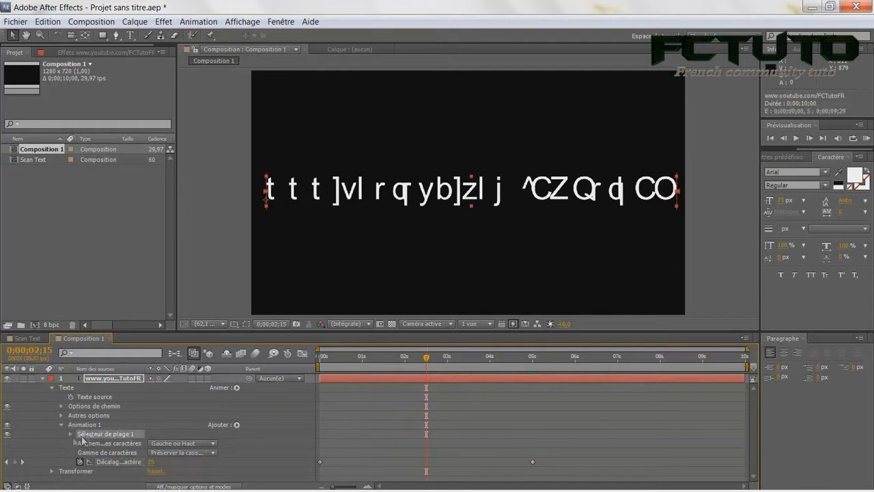
pyautogui.click(69, 433)
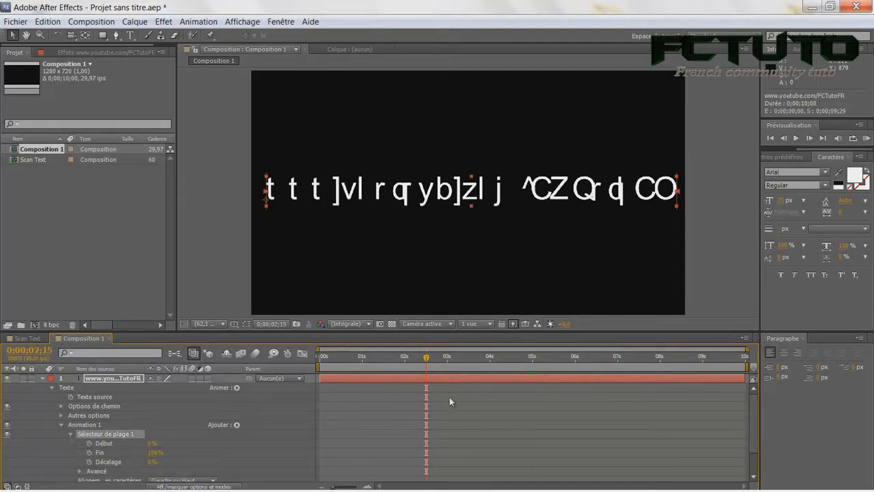
pyautogui.moveTo(427, 358); pyautogui.dragTo(308, 366)
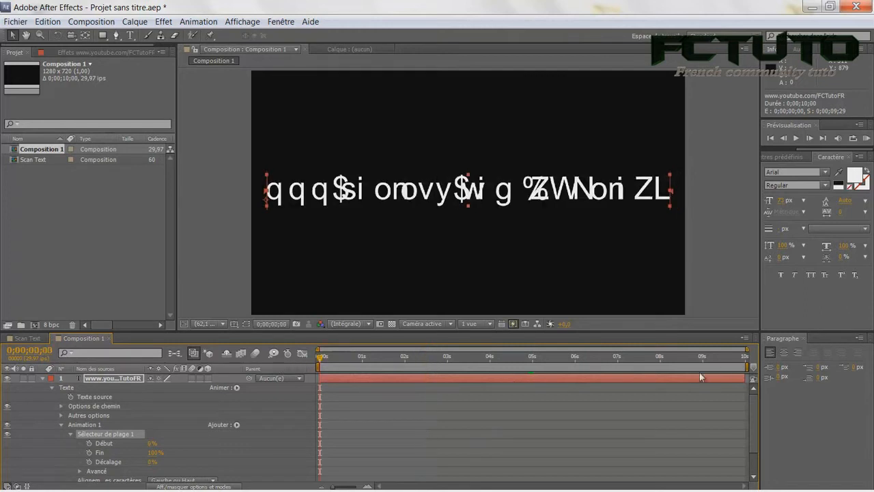
pyautogui.click(90, 454)
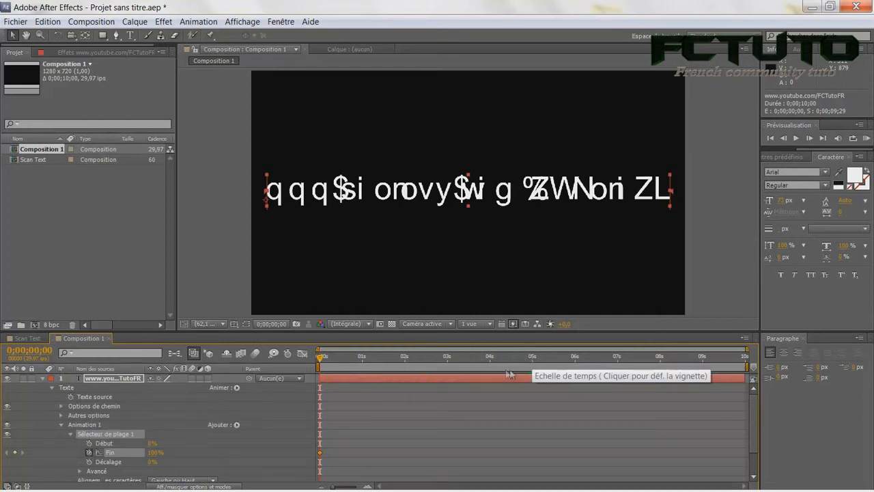
# Step: Set the range selector's end value (Fin) to 0% at 0;00;05;00 and check the progressive reveal
pyautogui.click(532, 357)
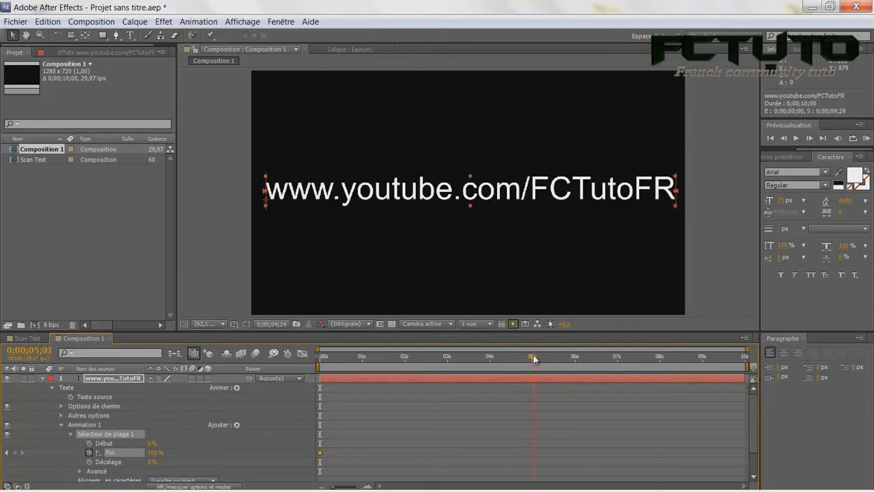
pyautogui.press('pageup')
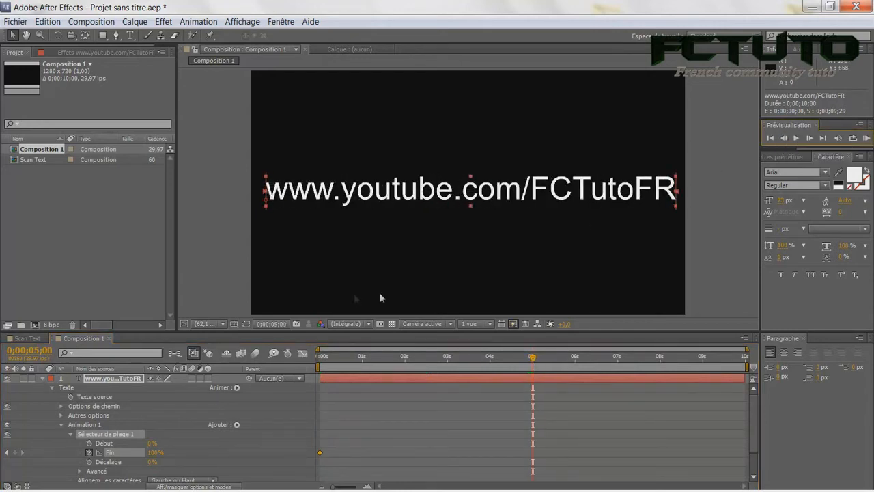
pyautogui.click(156, 453)
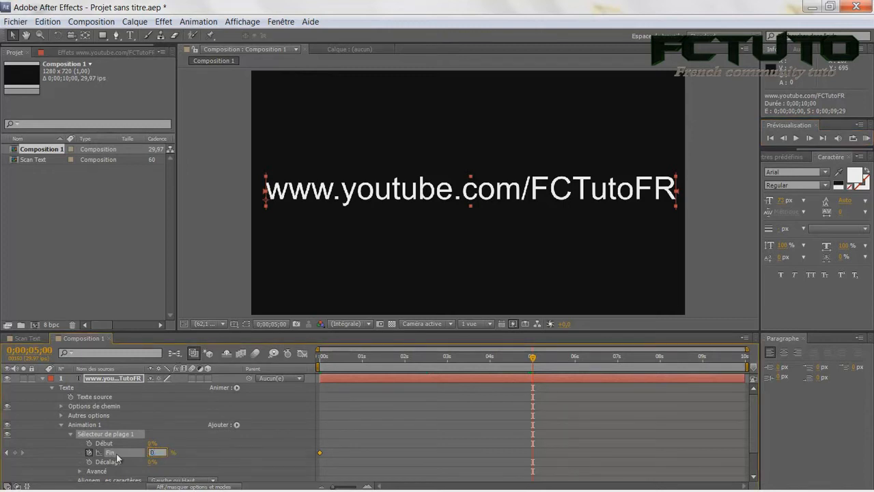
pyautogui.write('0')
pyautogui.press('Return')
pyautogui.moveTo(532, 361); pyautogui.dragTo(383, 377)
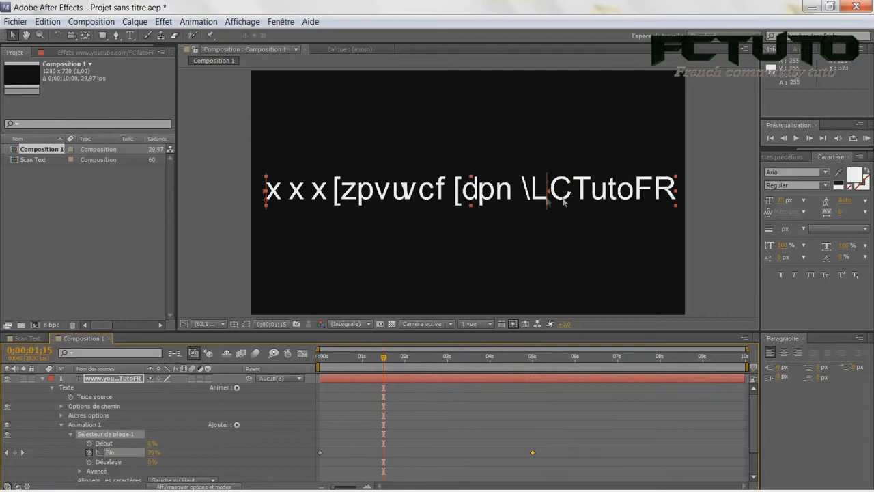
# Step: Check the character reveal along the timeline, collapse the text layer's properties and deselect the layer
pyautogui.moveTo(387, 360); pyautogui.dragTo(570, 363)
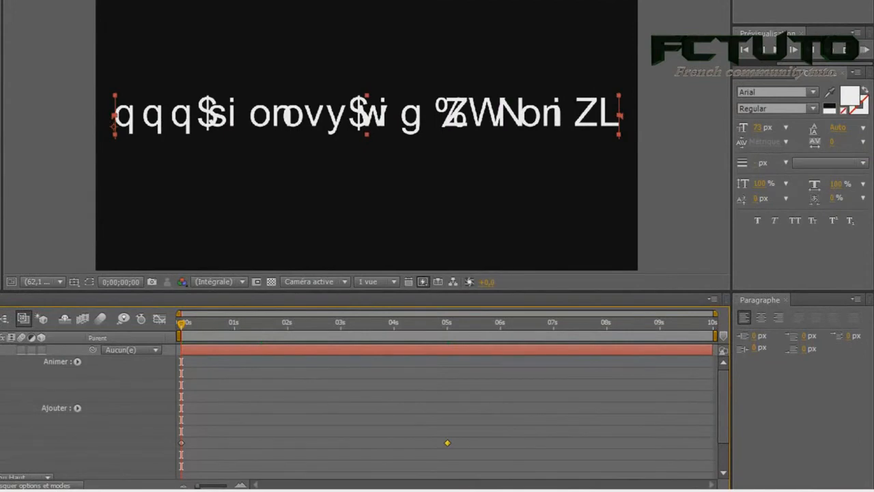
pyautogui.press('u')
pyautogui.press('F2')
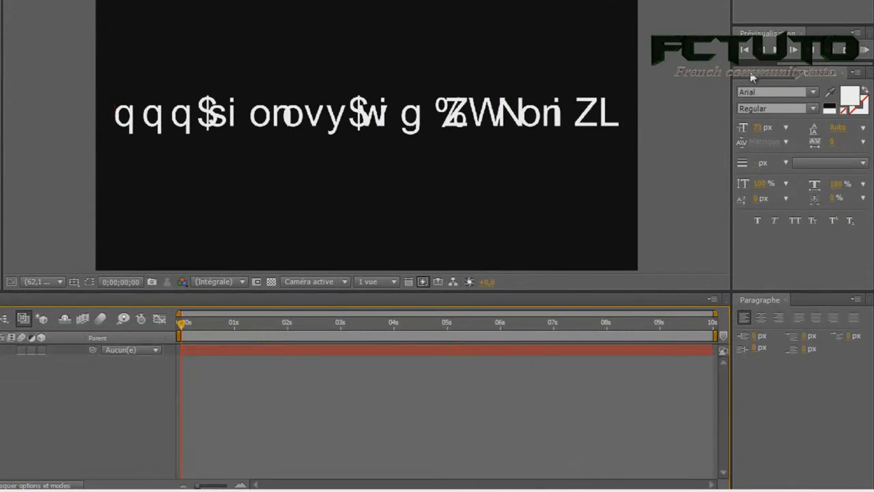
# Step: Search the effects and presets for "lueur" and apply the Lueur diffuse effect to the web address text
pyautogui.hotkey('ctrl', '5')
pyautogui.click(796, 89)
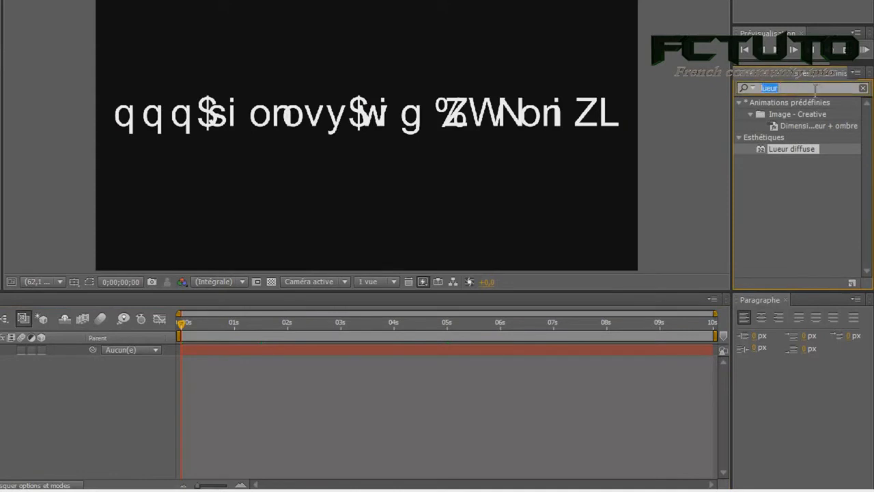
pyautogui.write('leur')
pyautogui.press('BackSpace')
pyautogui.press('BackSpace')
pyautogui.press('BackSpace')
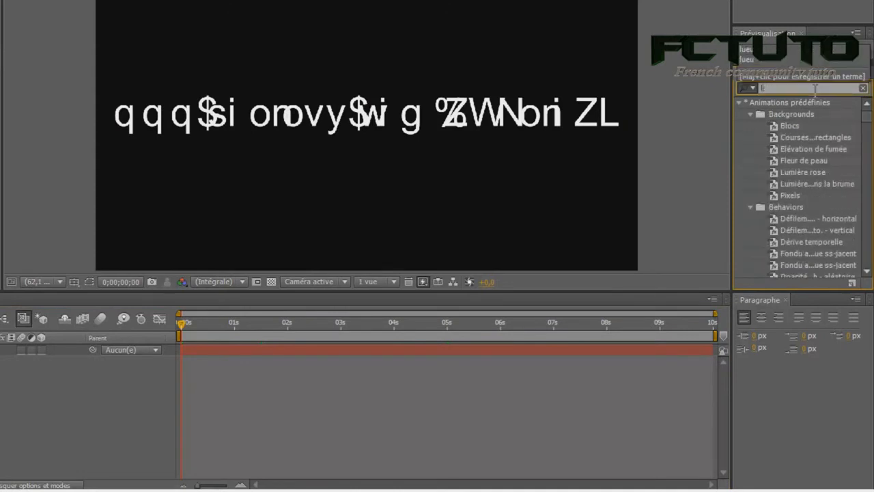
pyautogui.write('ueur')
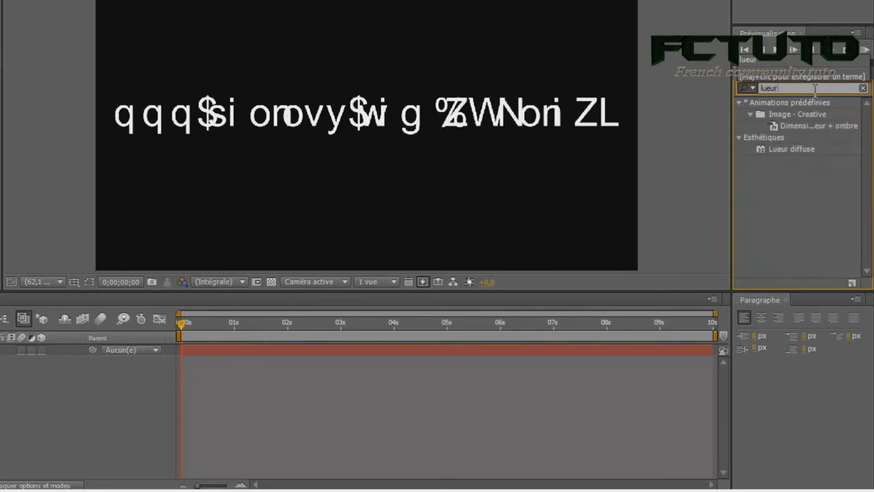
pyautogui.click(784, 150)
pyautogui.moveTo(781, 151); pyautogui.dragTo(277, 120)
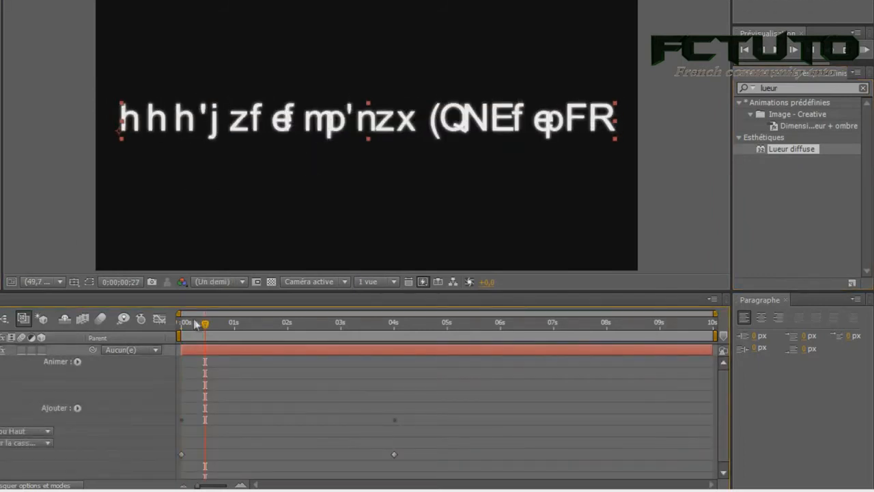
# Step: Compare the glowing text in the finished Scan Text composition with Composition 1 by scrubbing through both timelines
pyautogui.moveTo(203, 323); pyautogui.dragTo(356, 326)
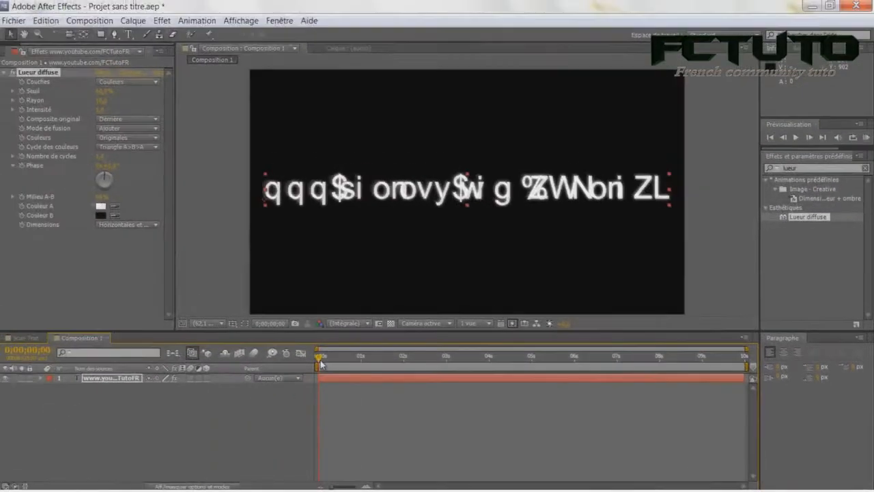
pyautogui.moveTo(181, 328); pyautogui.dragTo(245, 328)
pyautogui.moveTo(372, 365); pyautogui.dragTo(477, 367)
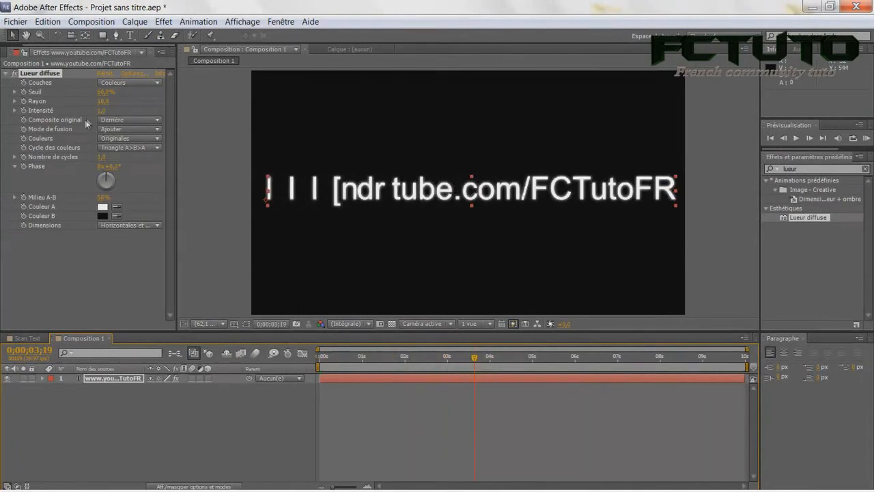
# Step: Try different radii for the text's Lueur diffuse effect and set Rayon to 50
pyautogui.moveTo(101, 104); pyautogui.dragTo(213, 104)
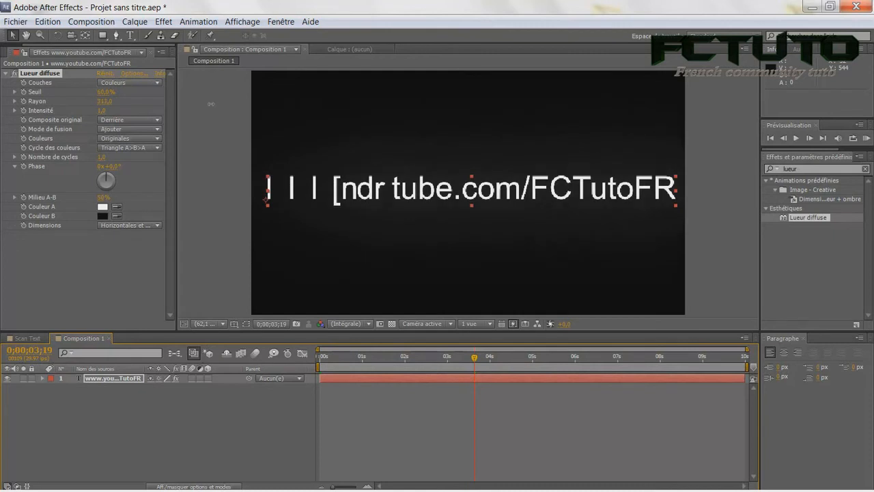
pyautogui.moveTo(135, 107); pyautogui.dragTo(100, 110)
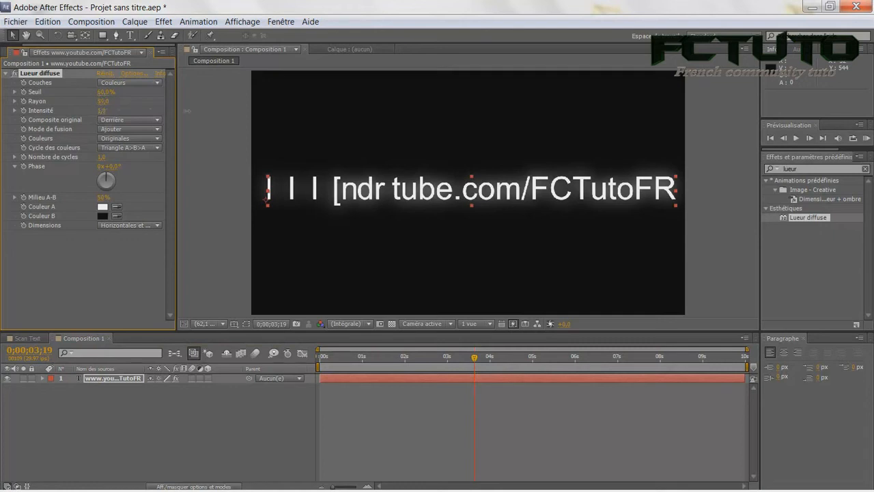
pyautogui.moveTo(222, 106); pyautogui.dragTo(108, 120)
# Step: Set the Lueur diffuse intensity (Intensité) to 4 and play a RAM preview of the composition
pyautogui.click(98, 113)
pyautogui.write('1')
pyautogui.press('Return')
pyautogui.click(99, 111)
pyautogui.write('4')
pyautogui.press('Return')
pyautogui.press('KP_0')
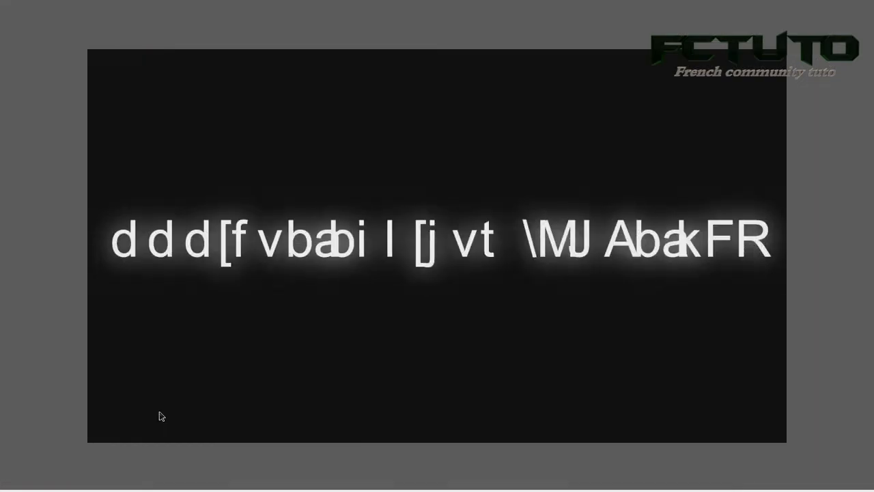